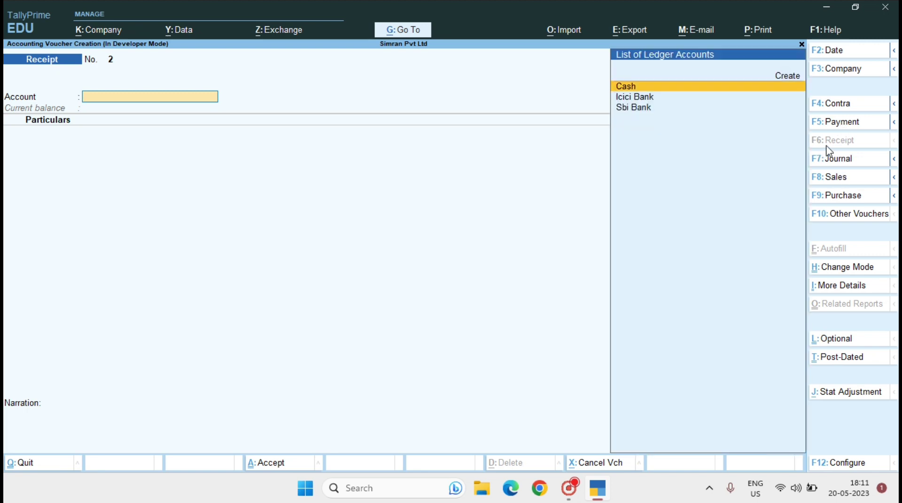
Step: Record a receipt voucher into the Cash account for 1.00 from the party's ledger, on account, and save it
key(Return)
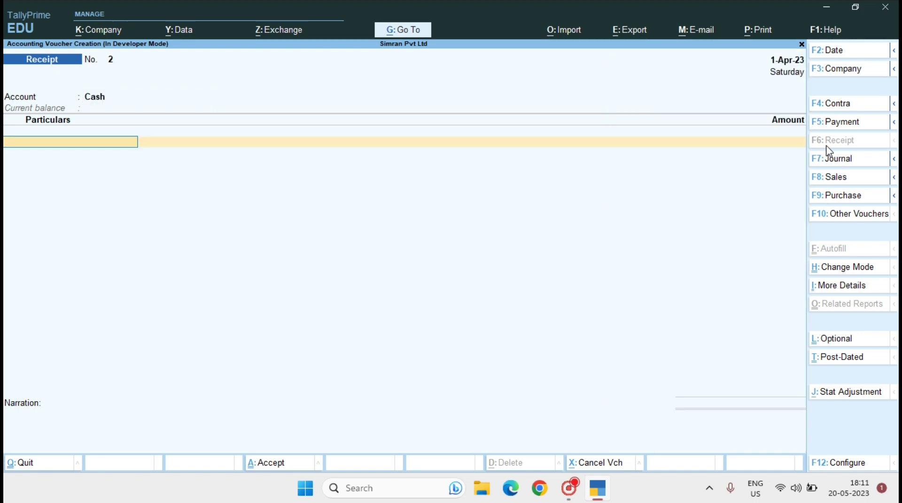
text(Lalit)
key(Return)
text(1)
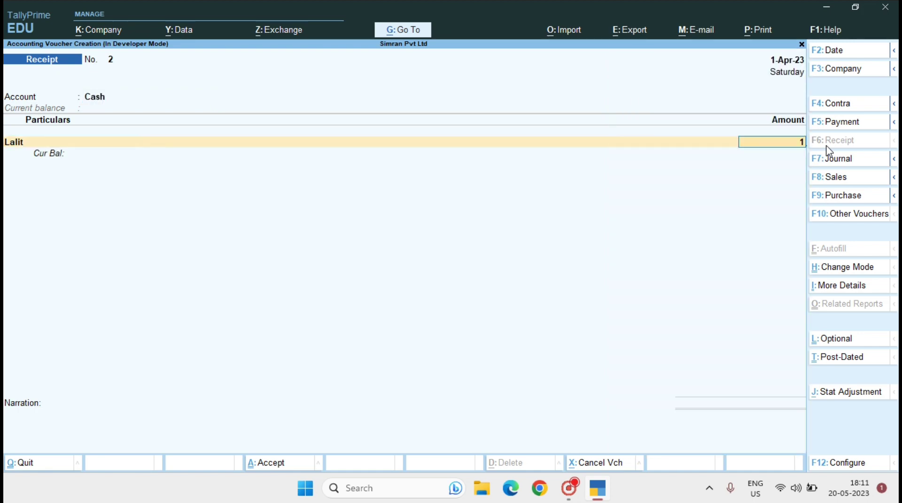
key(Return)
key(Return)
key(Return)
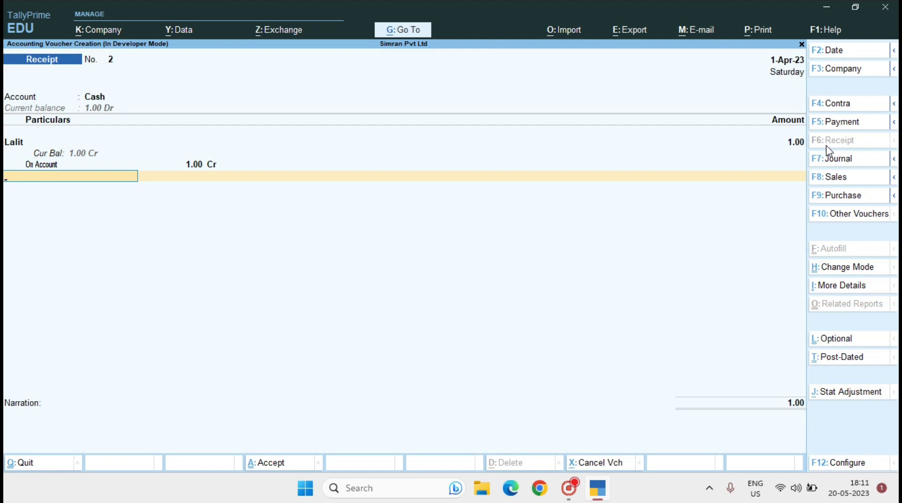
key(Return)
key(Return)
key(Return)
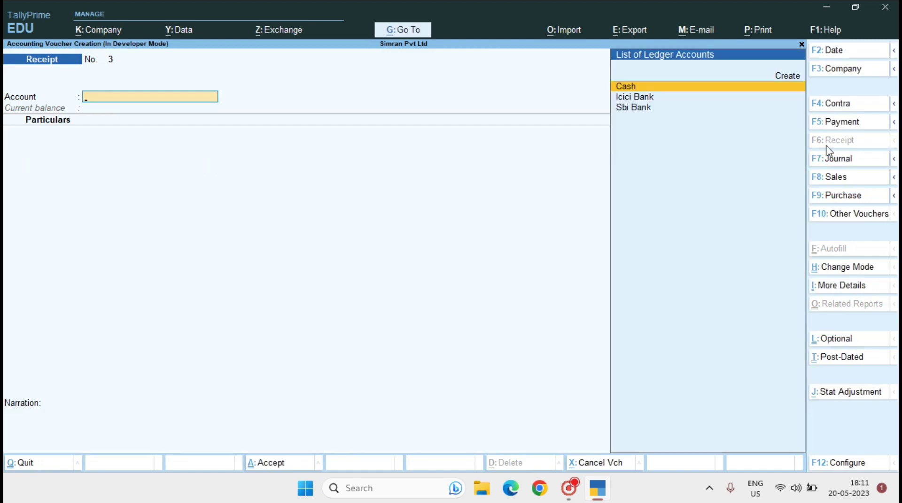
Step: Reopen the last saved receipt voucher and bring up the print dialog for it
key(Page_Up)
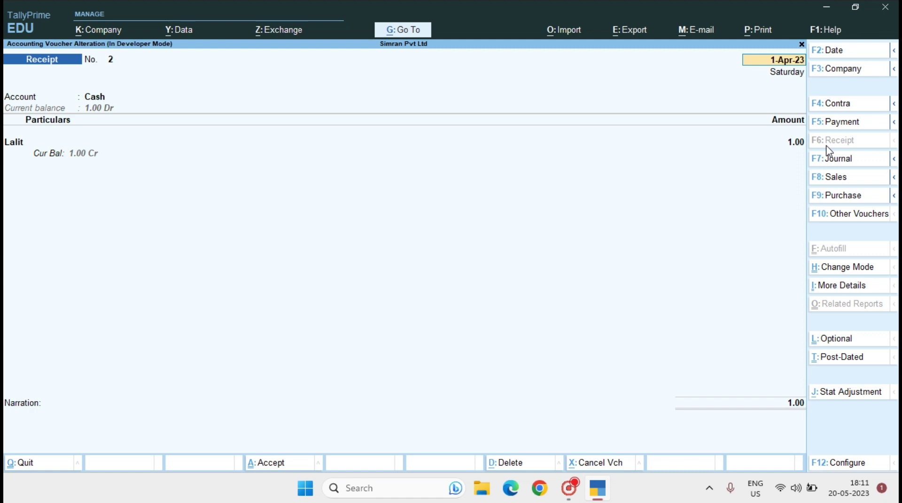
key(alt+p)
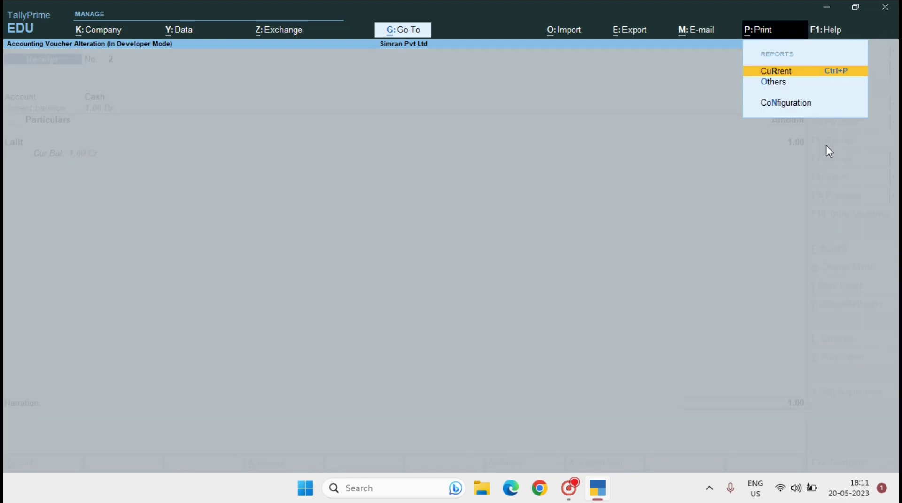
key(Return)
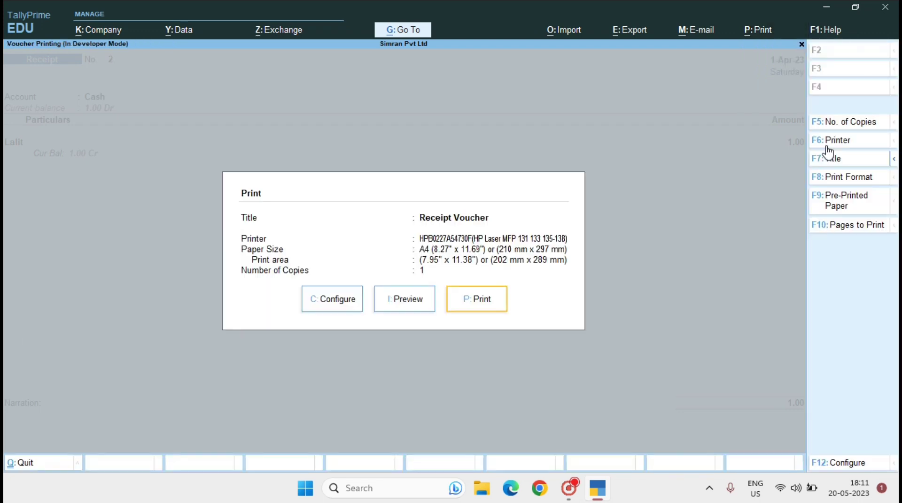
key(Left)
key(Left)
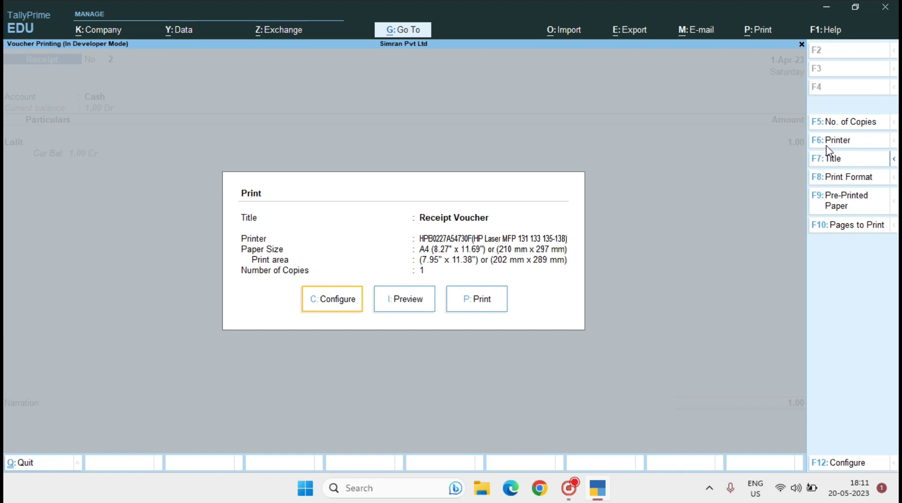
key(Return)
text(Pri)
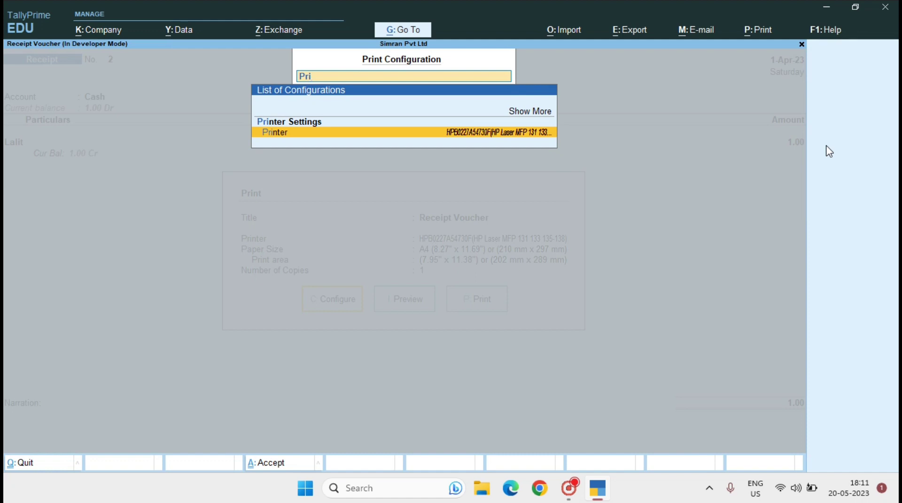
key(Return)
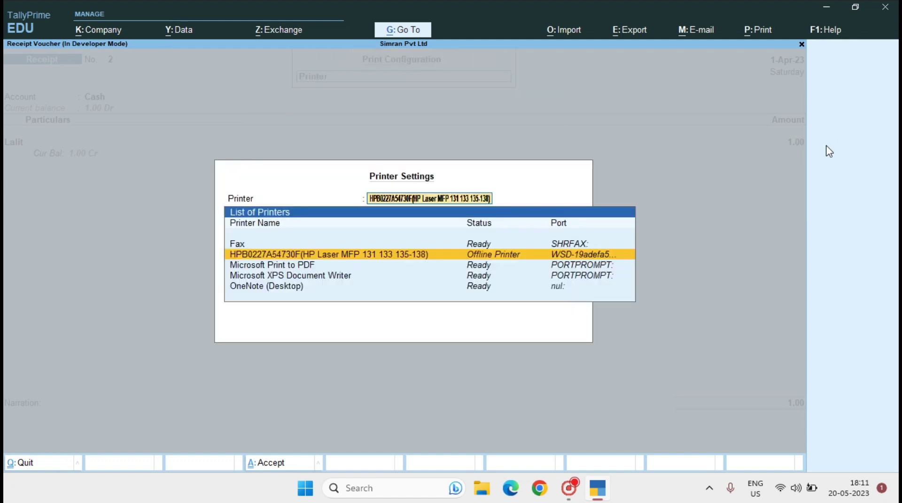
key(Down)
key(Up)
key(Up)
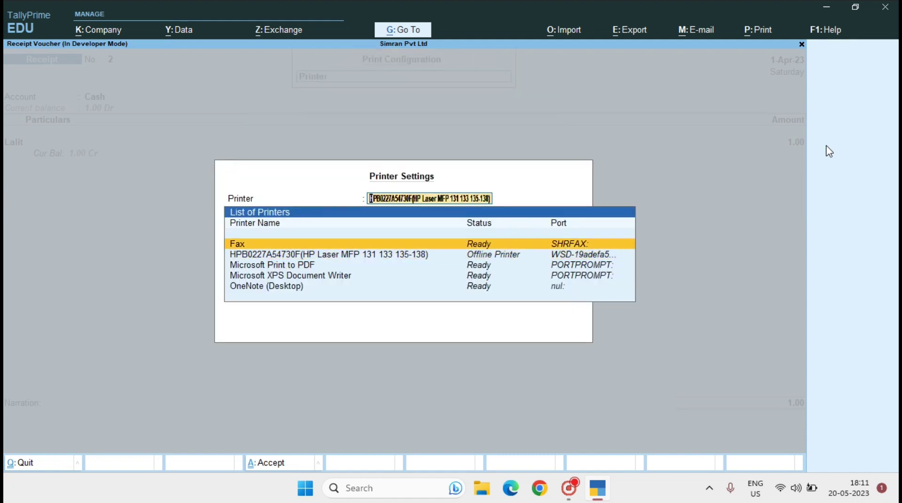
key(Down)
key(Down)
key(Down)
key(Down)
key(Up)
key(Up)
key(Up)
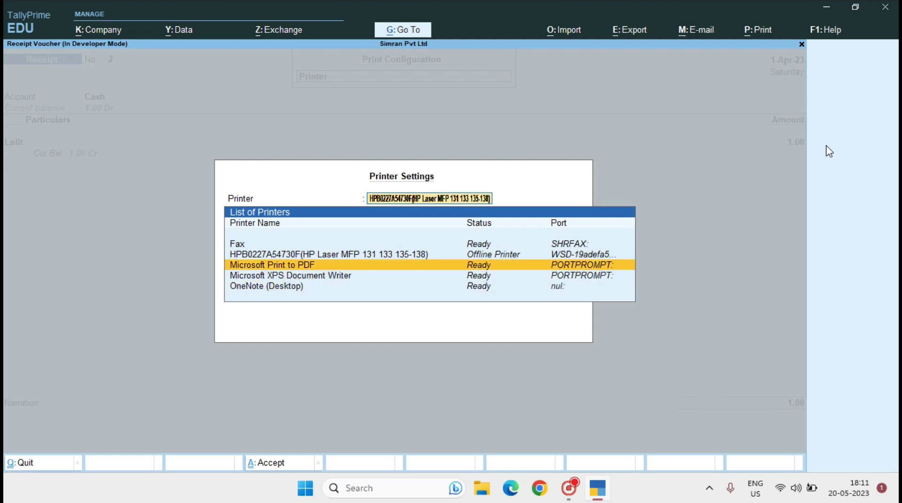
key(Return)
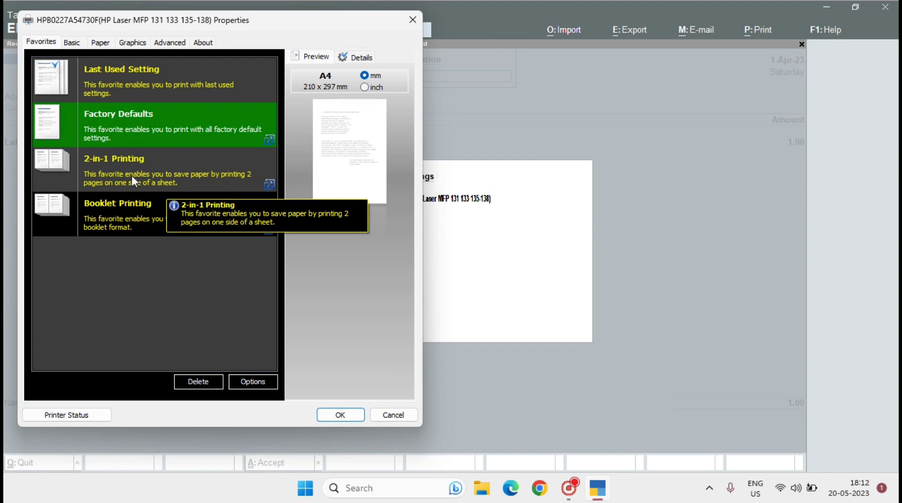
Step: Select the 2-in-1 Printing favorite in the printer properties and check the favorites list options
click(102, 62)
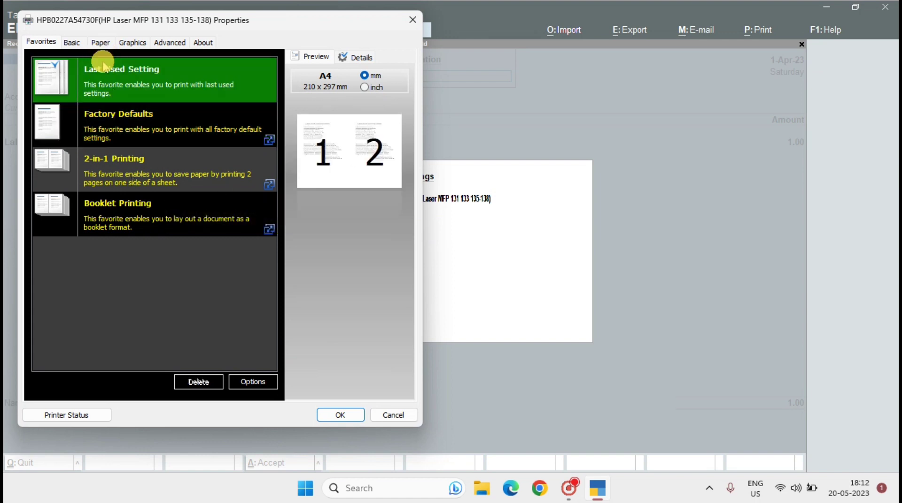
click(116, 119)
click(117, 156)
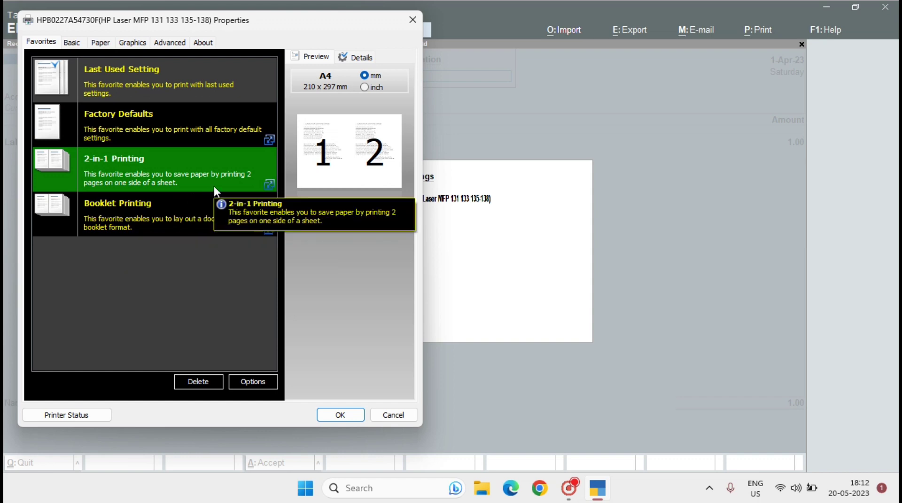
click(255, 378)
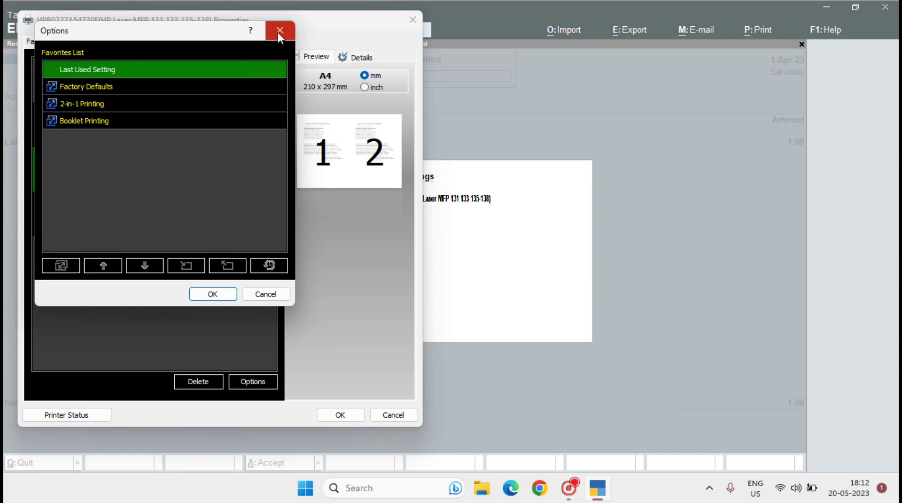
click(278, 32)
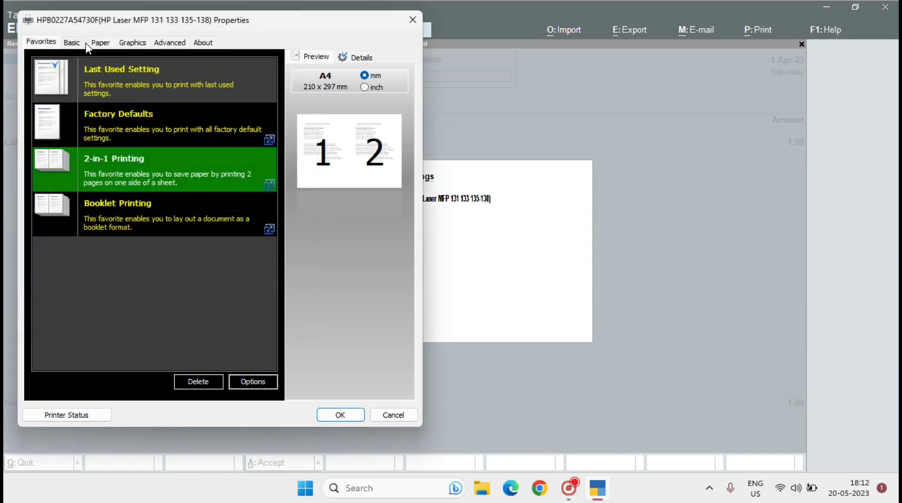
Step: Set the printer's layout to 2 pages per side in Left Then Right order and accept the properties
click(79, 42)
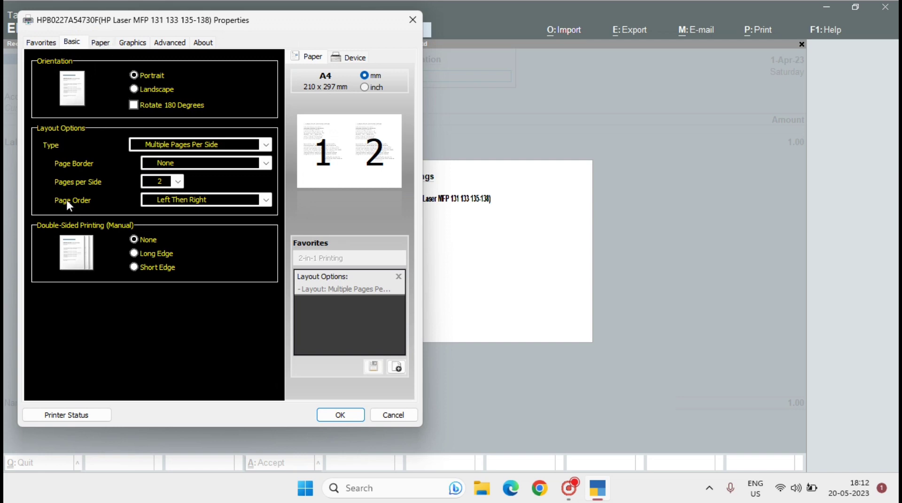
click(178, 182)
click(174, 194)
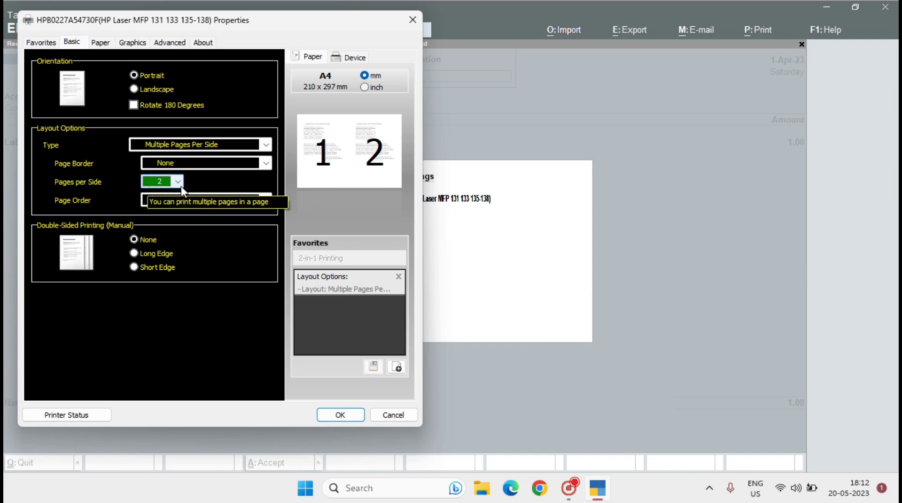
click(193, 200)
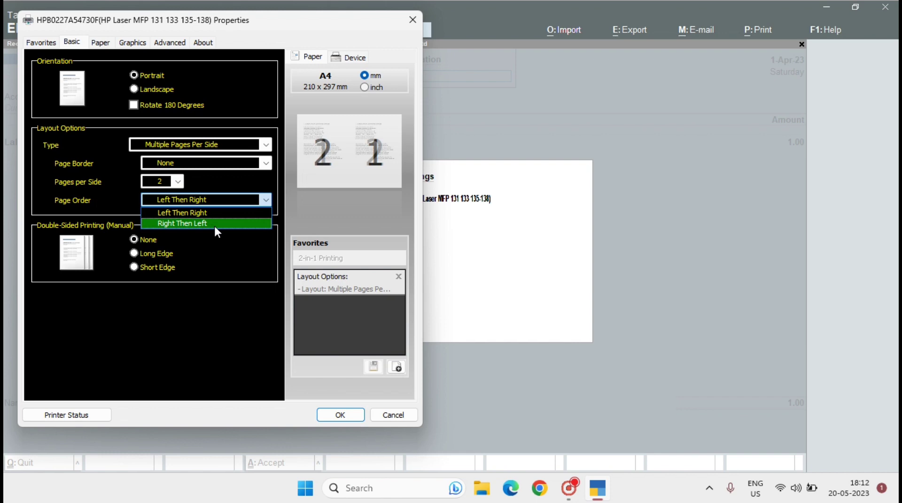
click(177, 213)
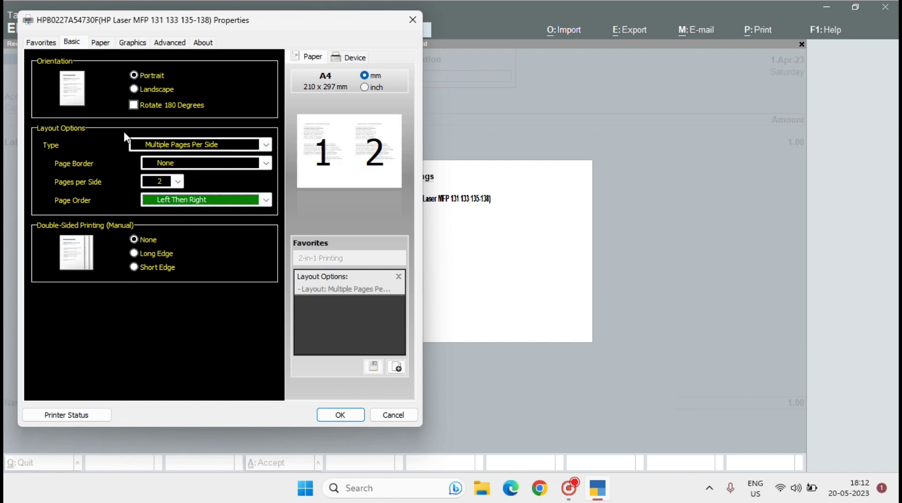
click(96, 42)
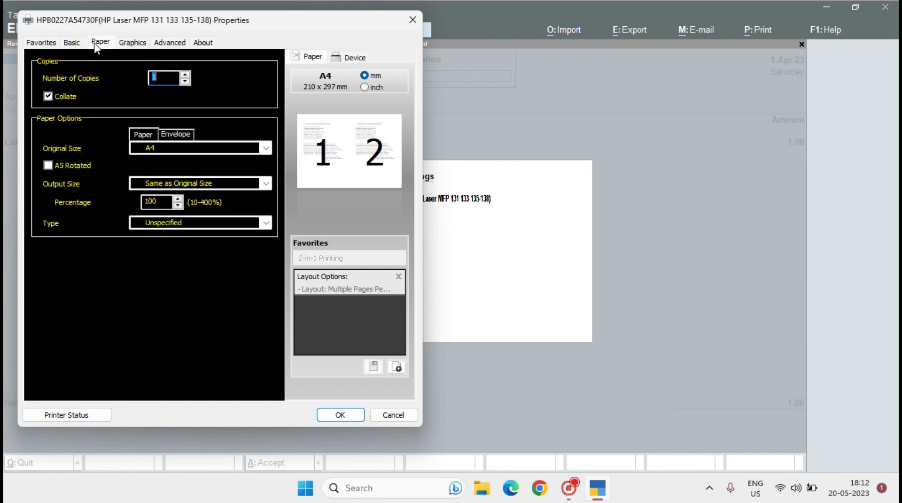
click(337, 414)
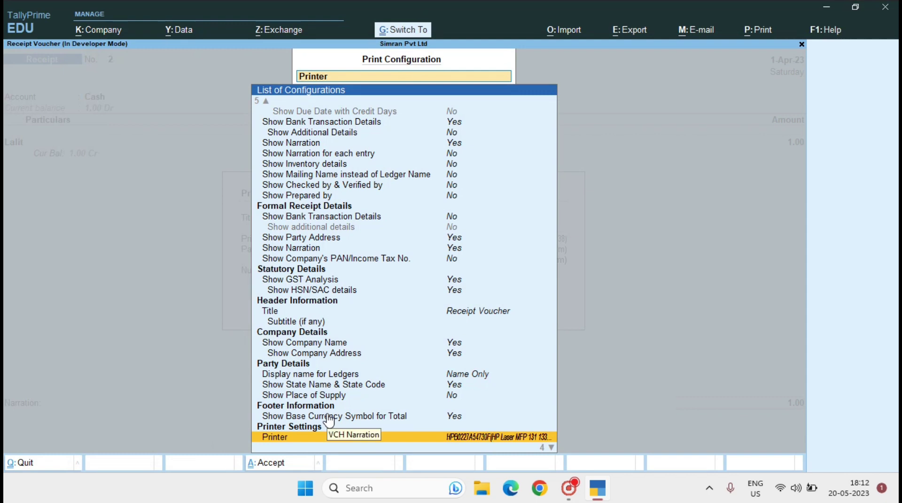
Step: Leave the print configuration and preview the receipt voucher's printout
key(Escape)
key(i)
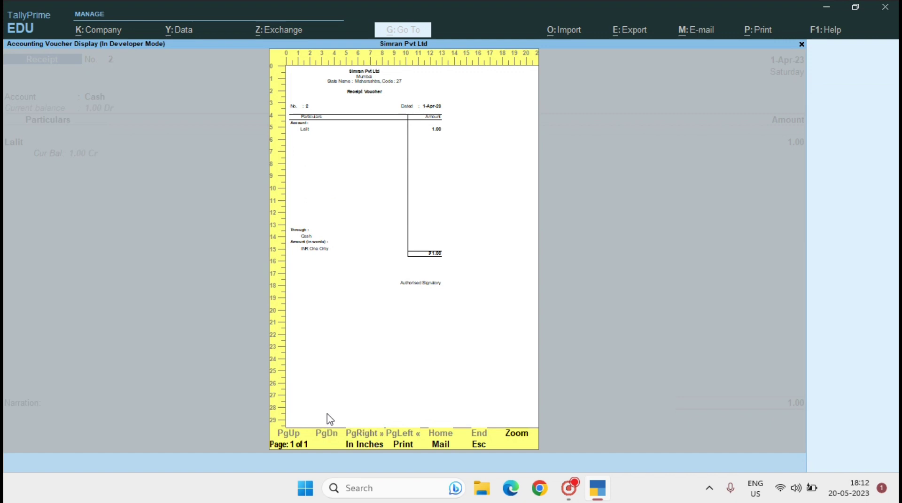
key(Escape)
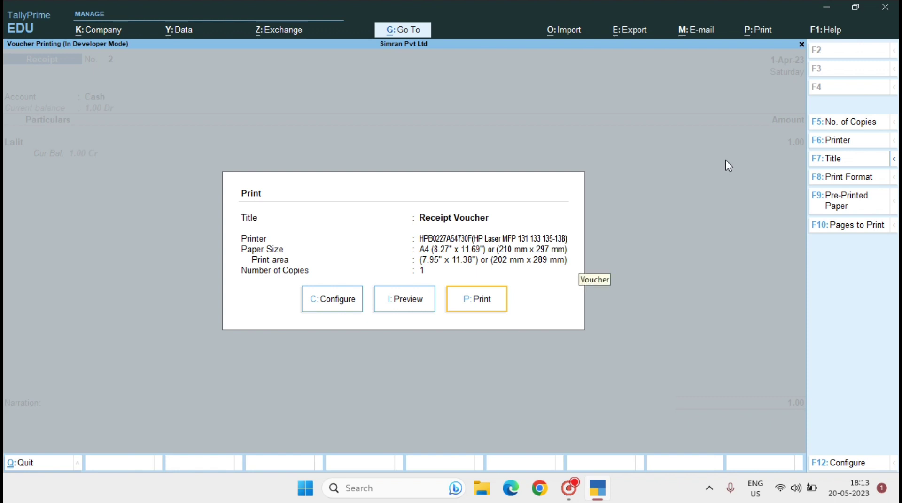
Step: Set the number of copies to 2 and check the receipt voucher's print preview
click(834, 123)
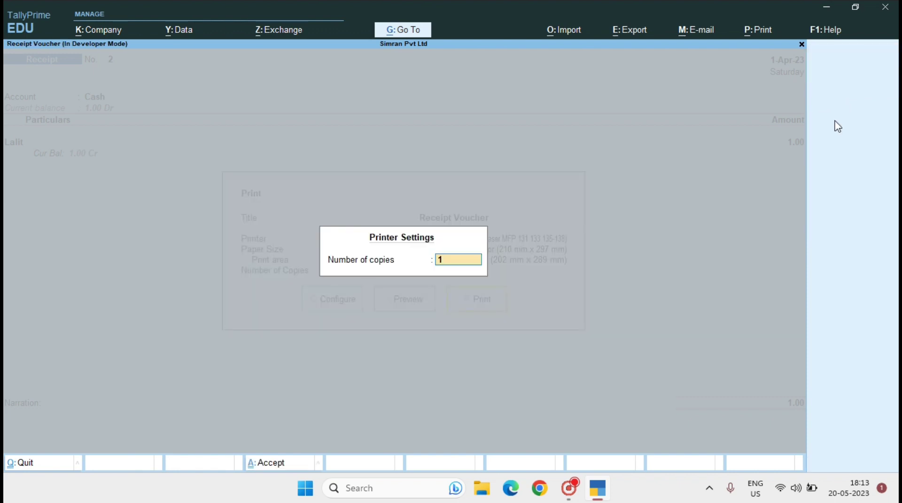
text(2)
key(Return)
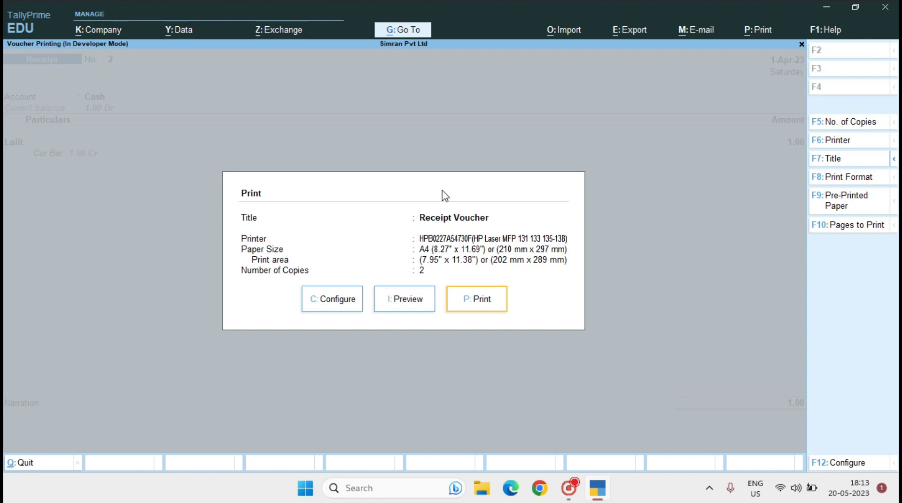
click(405, 301)
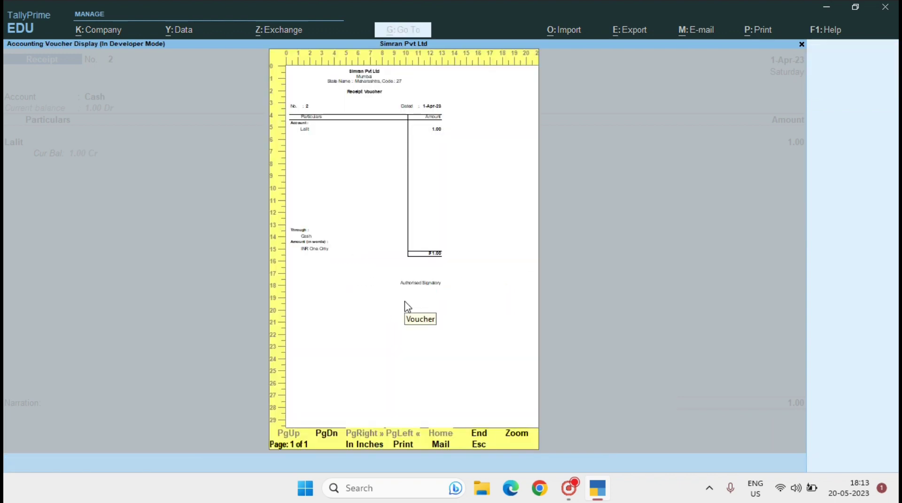
key(Escape)
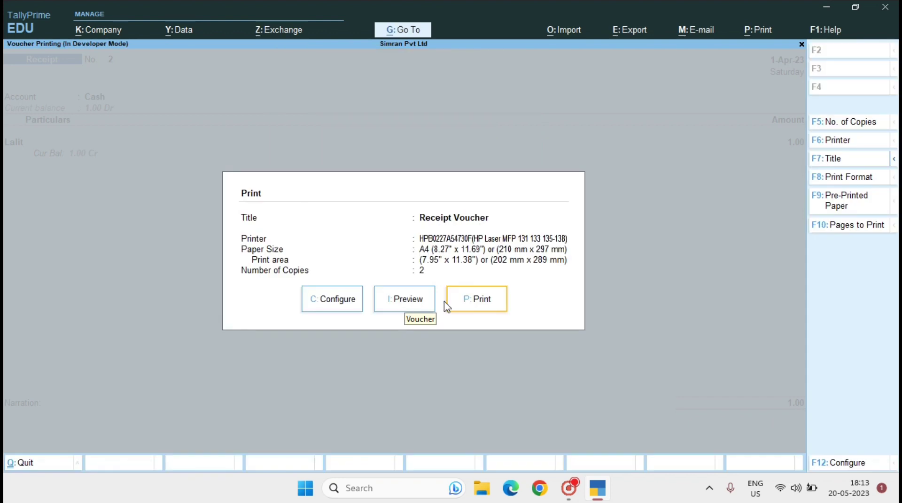